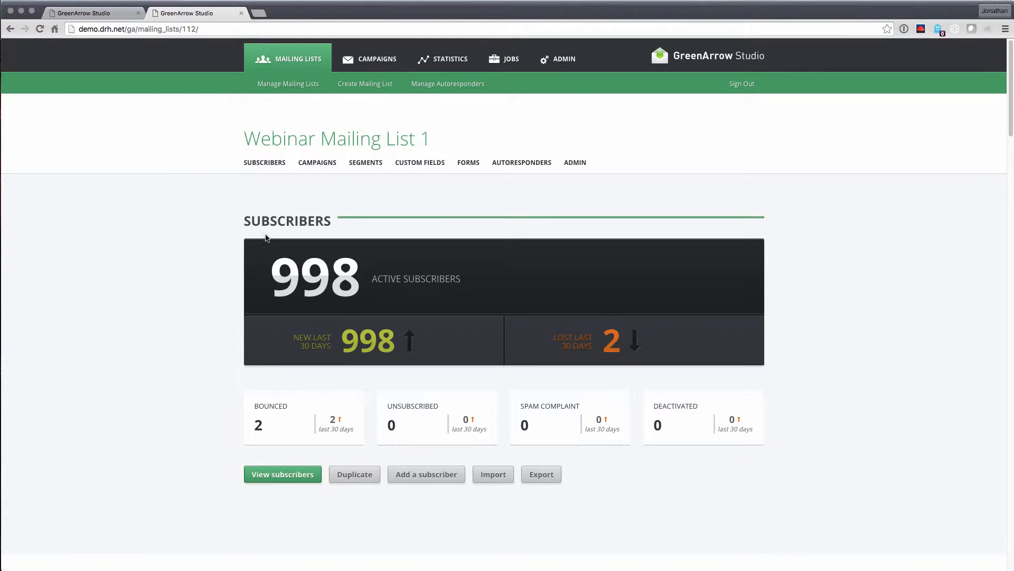
# Start a new autoresponder for Webinar Mailing List 1 and name it "Webinar Autoresponder 1"
pyautogui.click(503, 167)
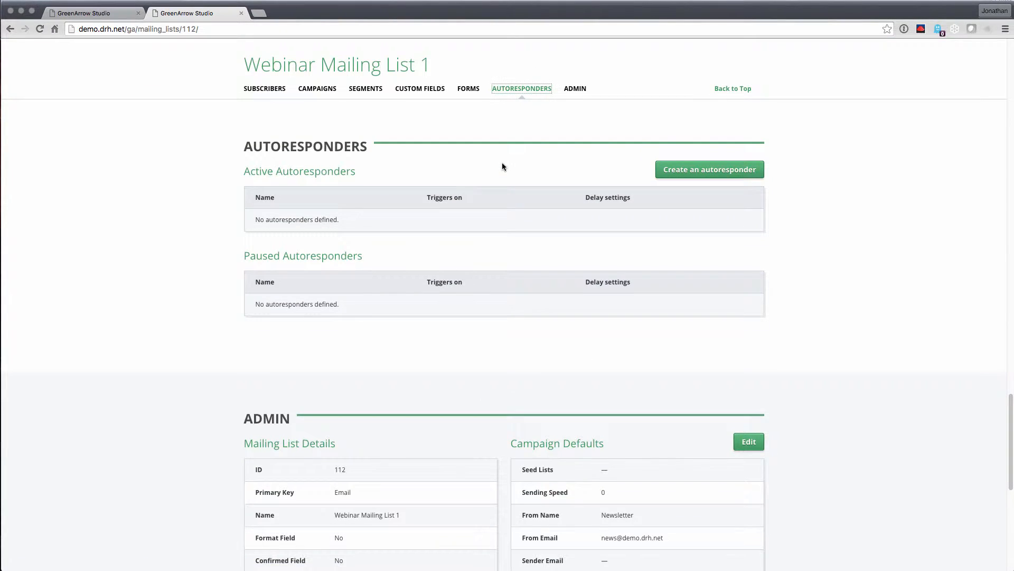
pyautogui.click(664, 170)
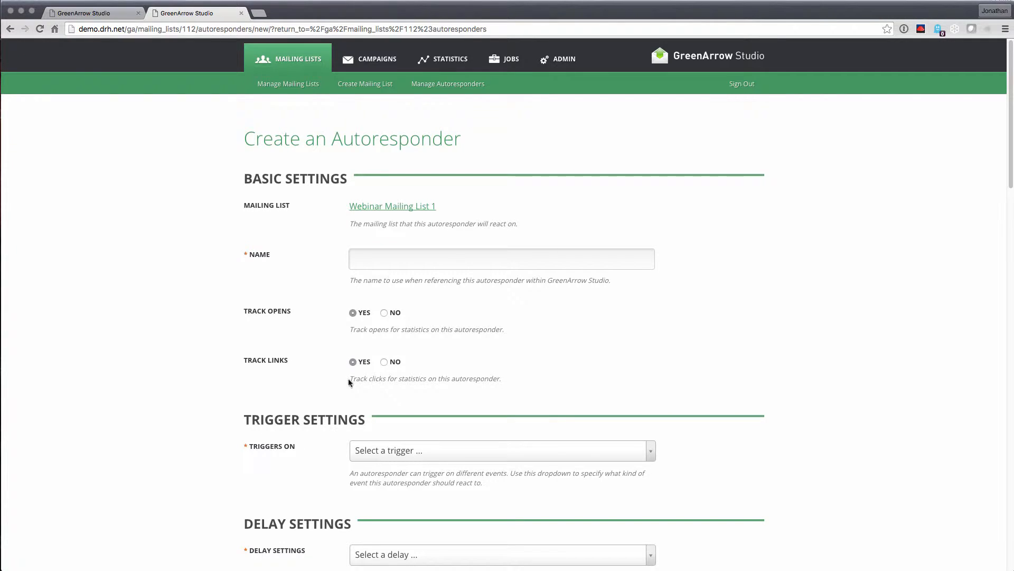
pyautogui.click(394, 254)
pyautogui.write('Webinar Autoresponder 1')
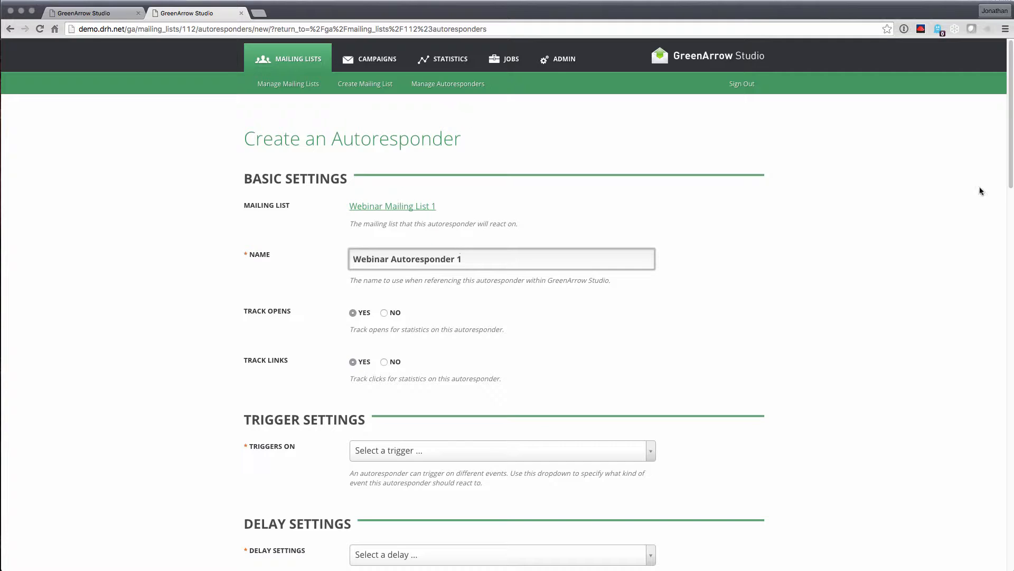
# Set the autoresponder to trigger on Subscription, with Run on Import set to No
pyautogui.scroll(-5, 419, 183)
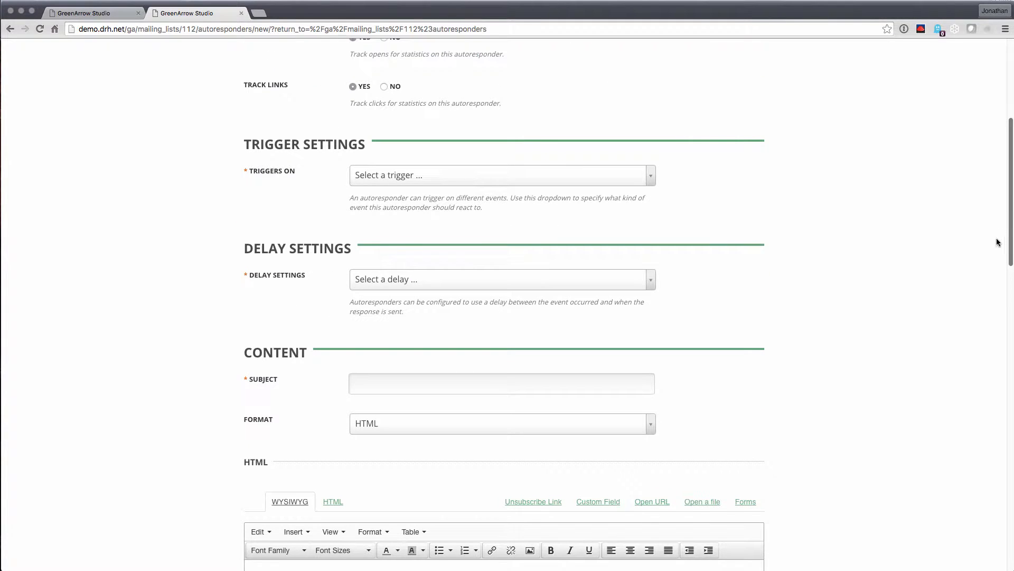
pyautogui.click(403, 176)
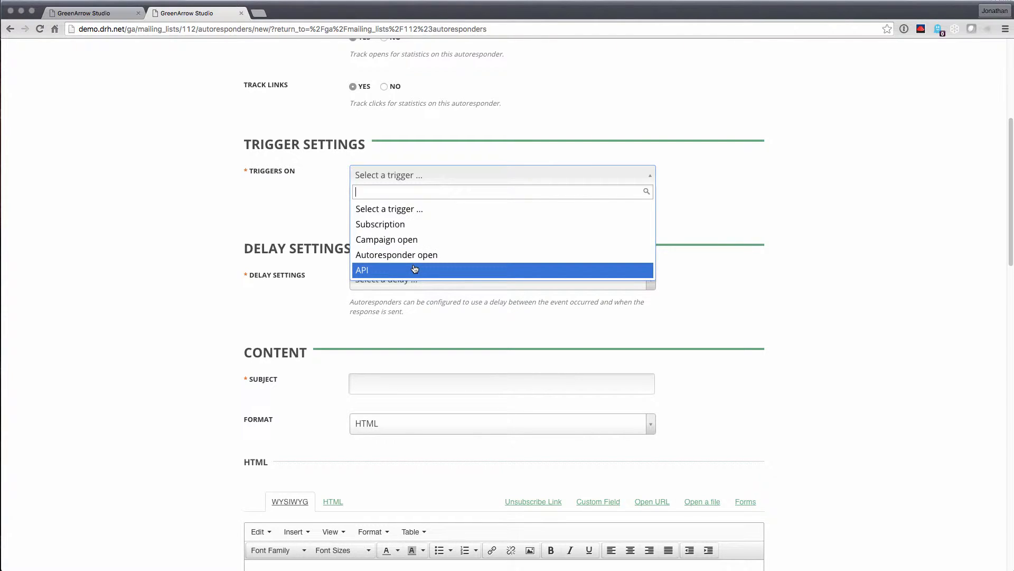
pyautogui.click(378, 225)
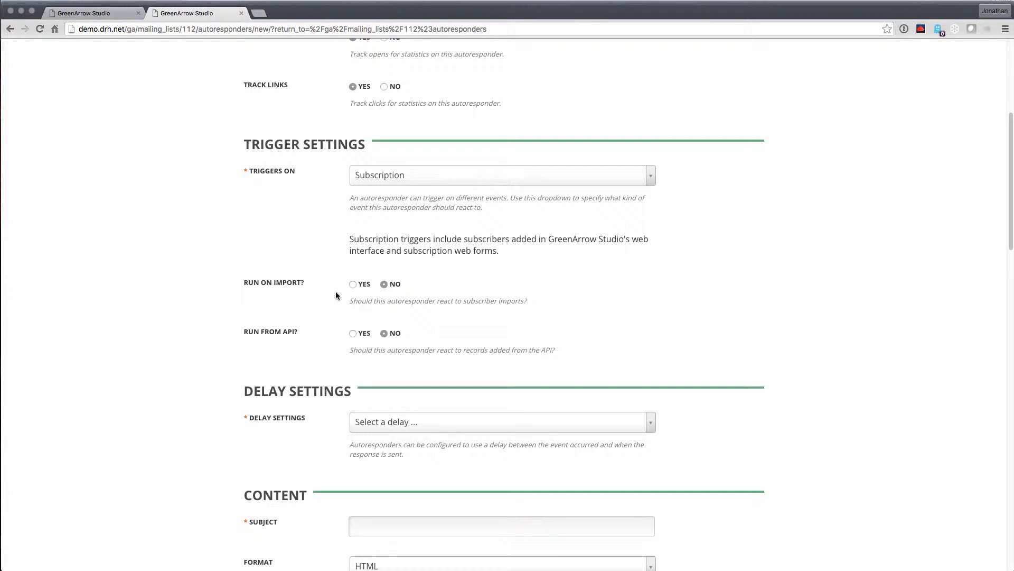
pyautogui.click(352, 285)
pyautogui.click(385, 285)
# Set the autoresponder's delay to Run immediately
pyautogui.scroll(-3, 448, 347)
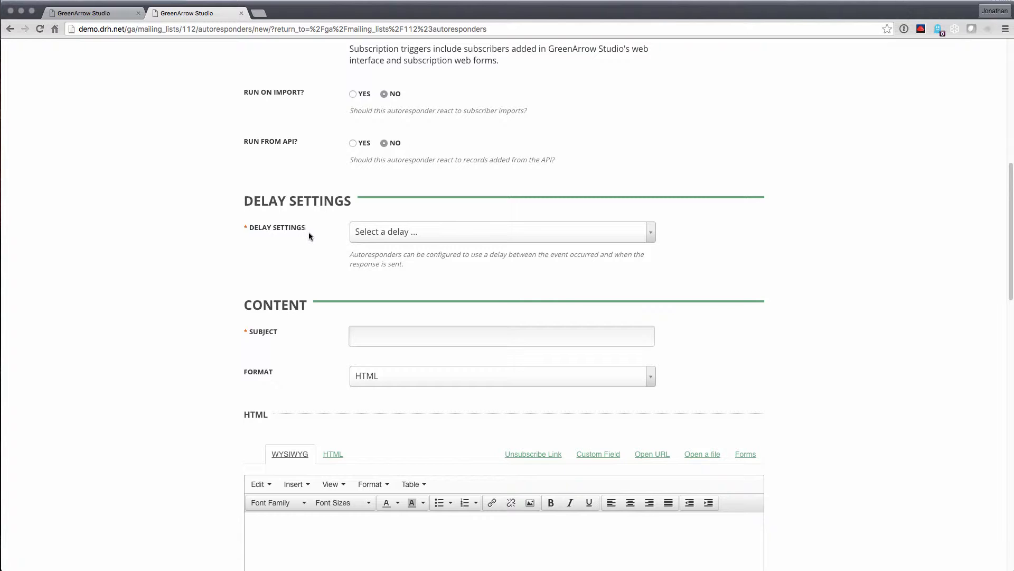
pyautogui.click(361, 231)
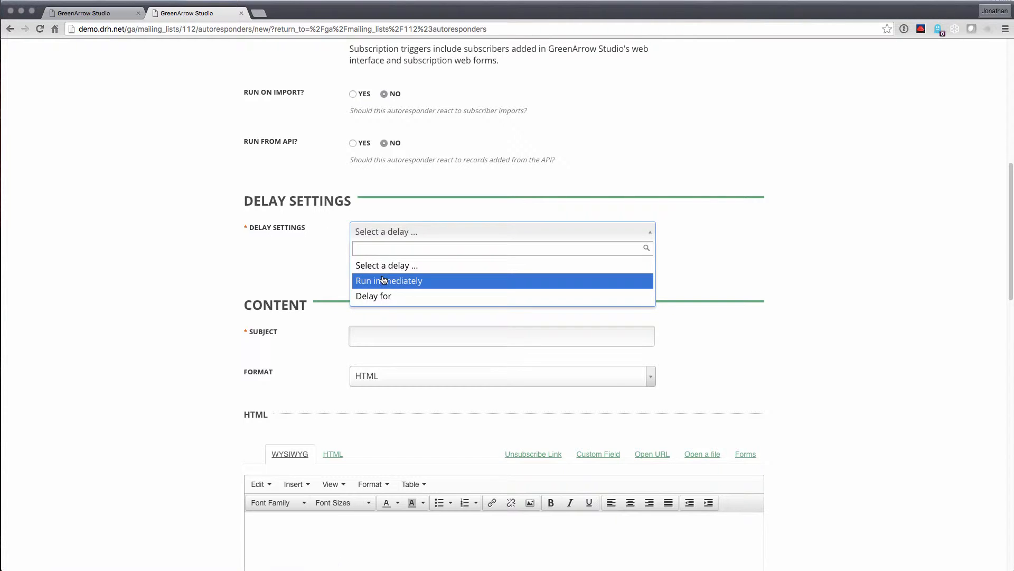
pyautogui.click(383, 280)
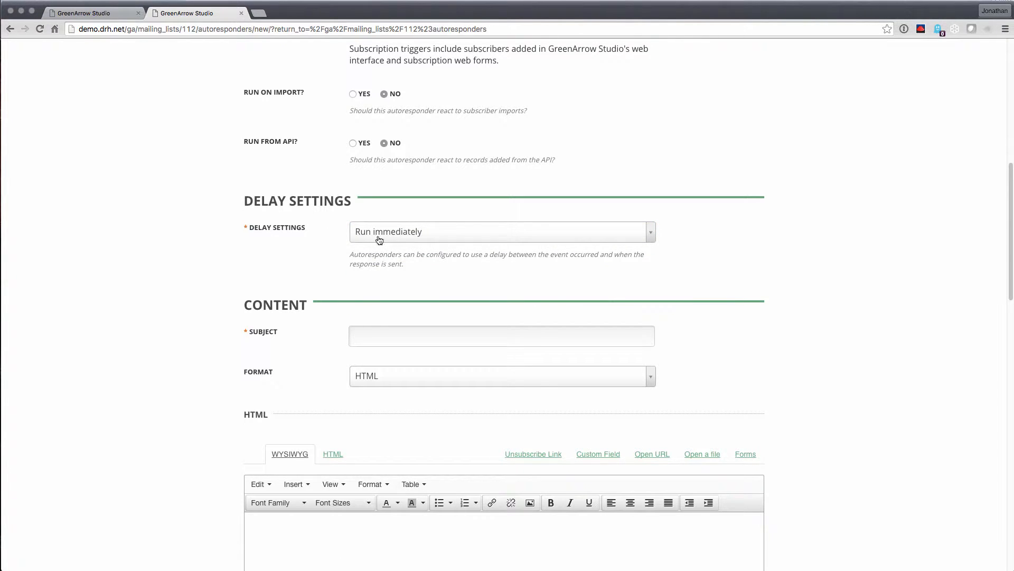
# Try the Delay for option, look over its time units, and return the delay to Run immediately
pyautogui.click(379, 234)
pyautogui.click(384, 295)
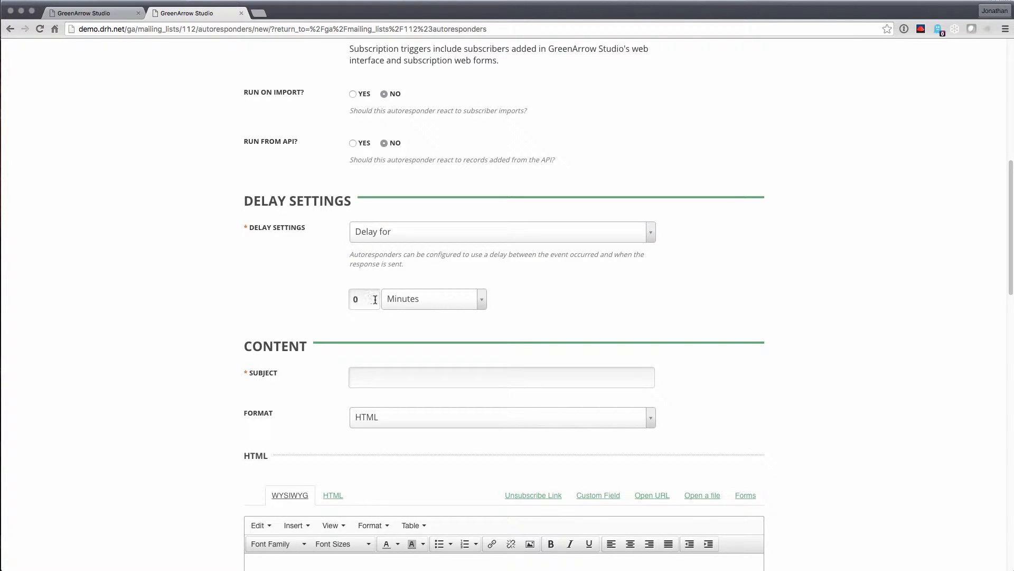
pyautogui.click(403, 299)
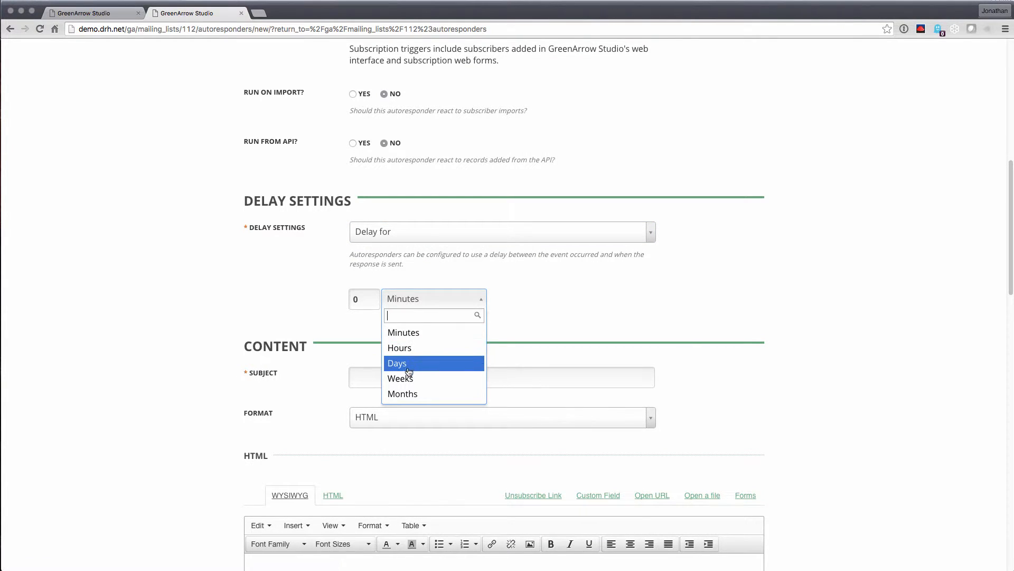
pyautogui.click(337, 300)
pyautogui.click(389, 233)
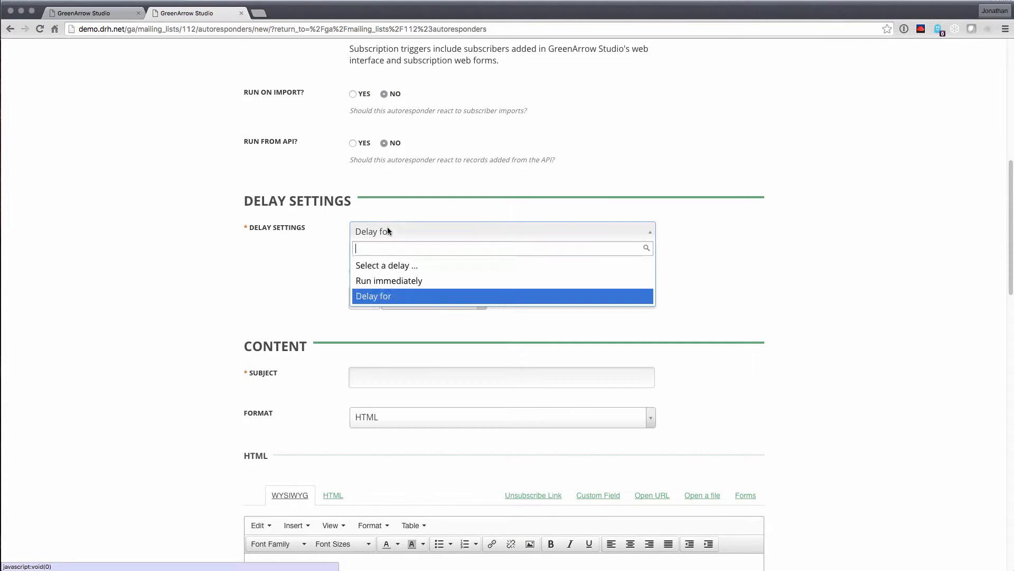
pyautogui.click(393, 280)
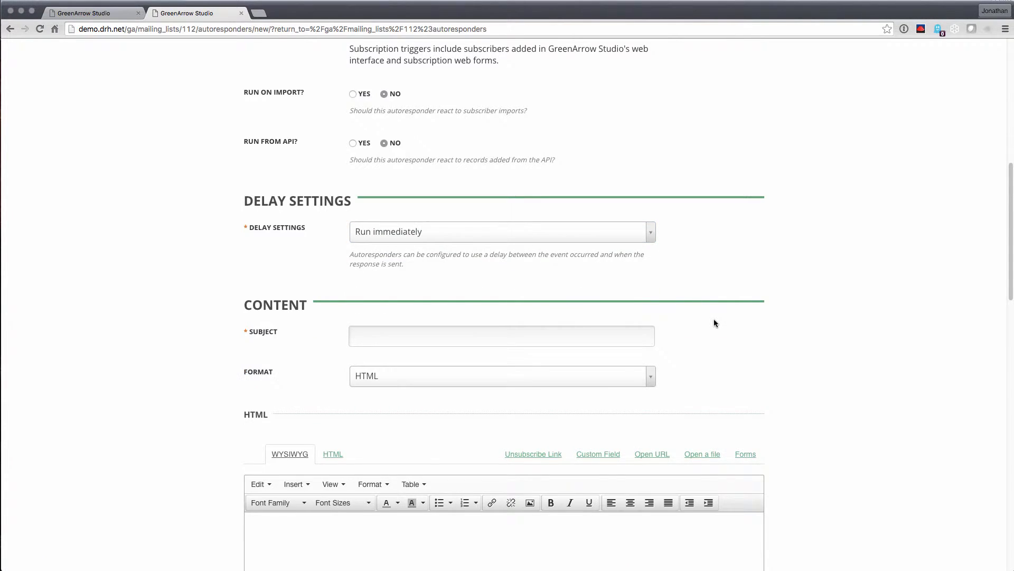
# Enter "My First Autoresponder" as the email subject
pyautogui.scroll(-4, 714, 319)
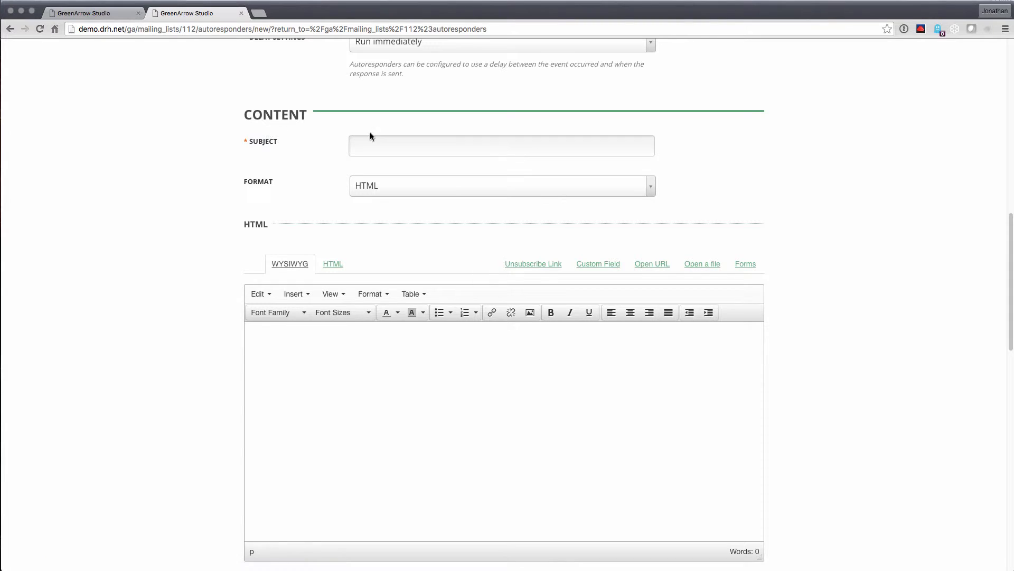
pyautogui.click(379, 145)
pyautogui.write('My First Autoresponder')
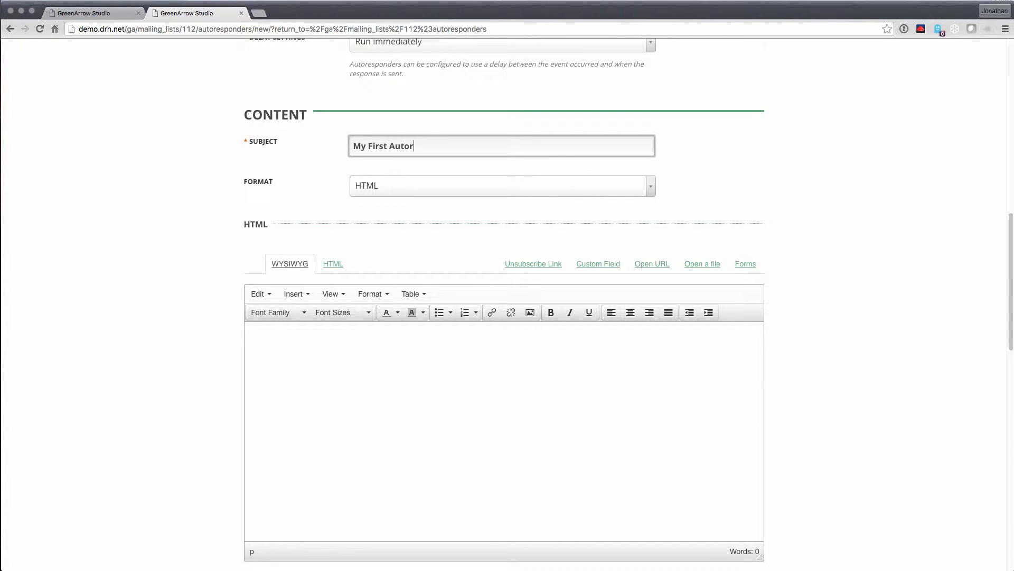
# Load the GreenArrow newsletter into the HTML content by opening its previously used URL
pyautogui.click(640, 267)
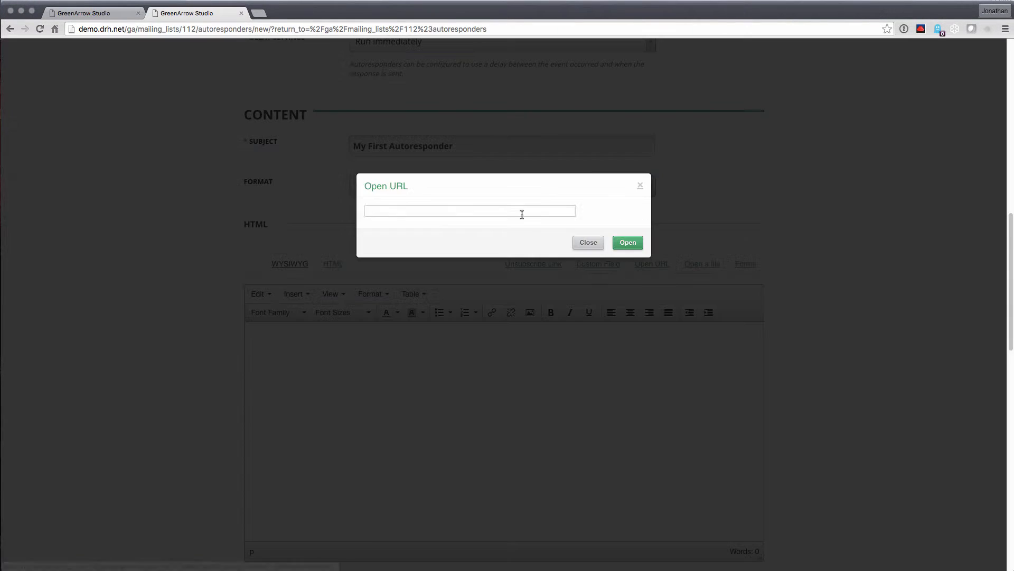
pyautogui.doubleClick(520, 213)
pyautogui.click(508, 224)
pyautogui.click(627, 243)
pyautogui.click(606, 371)
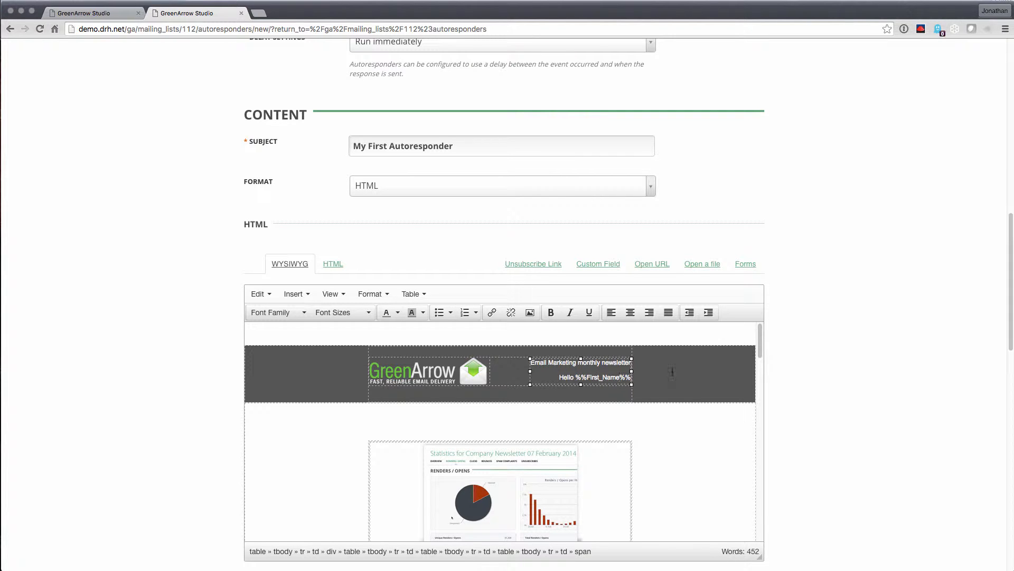
# Switch the delivery settings to Custom and set the From Name to "Autoresopnder"
pyautogui.scroll(-3, 1009, 273)
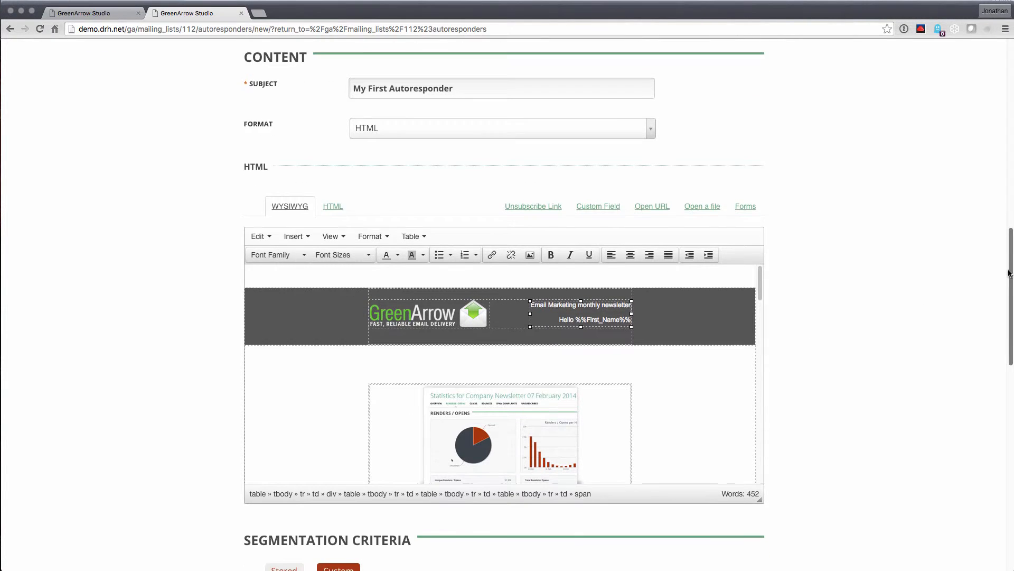
pyautogui.moveTo(1010, 273); pyautogui.dragTo(1012, 355)
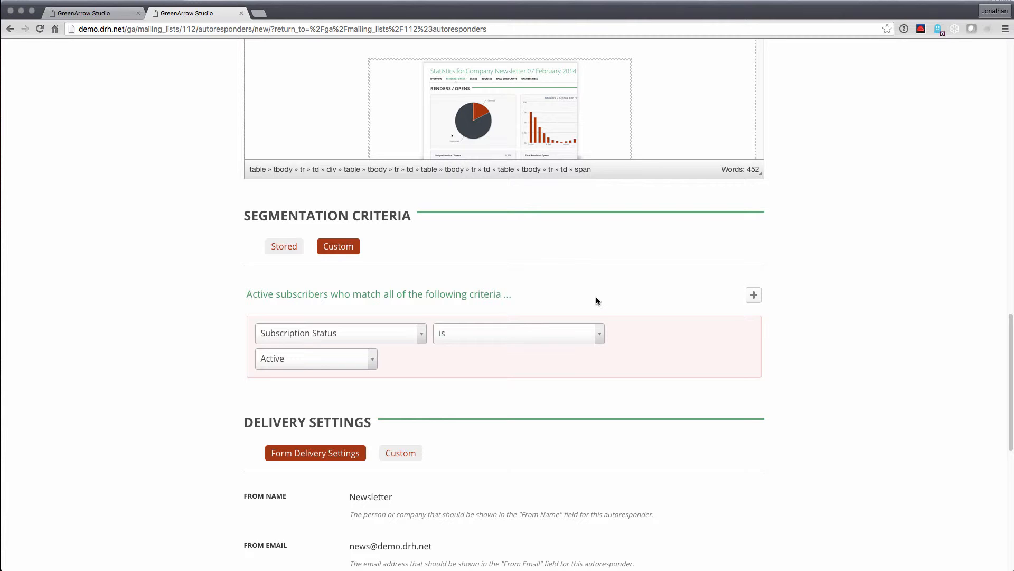
pyautogui.scroll(-3, 702, 404)
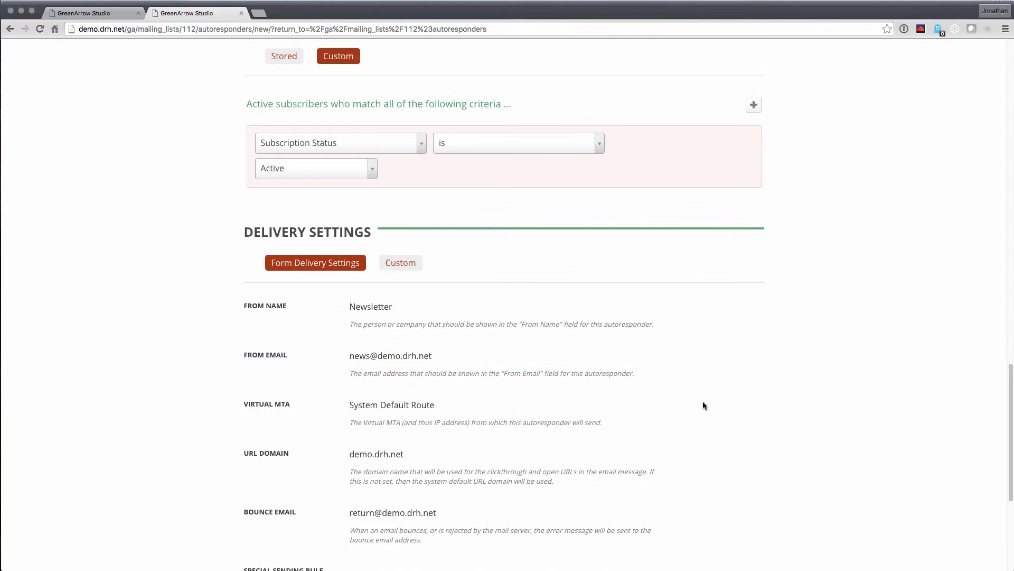
pyautogui.scroll(-3, 703, 405)
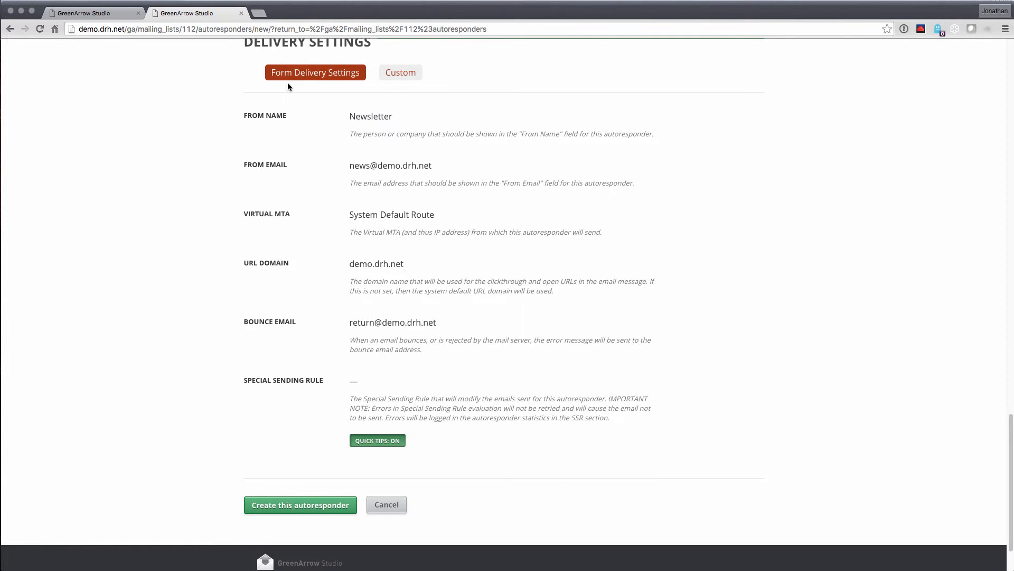
pyautogui.click(417, 78)
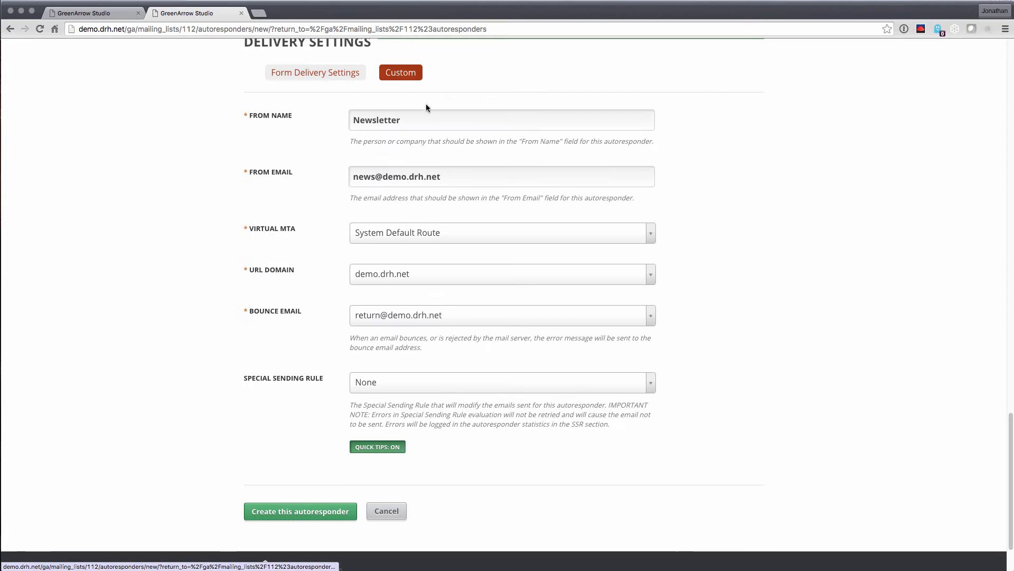
pyautogui.click(428, 118)
pyautogui.write('Autoresopnder')
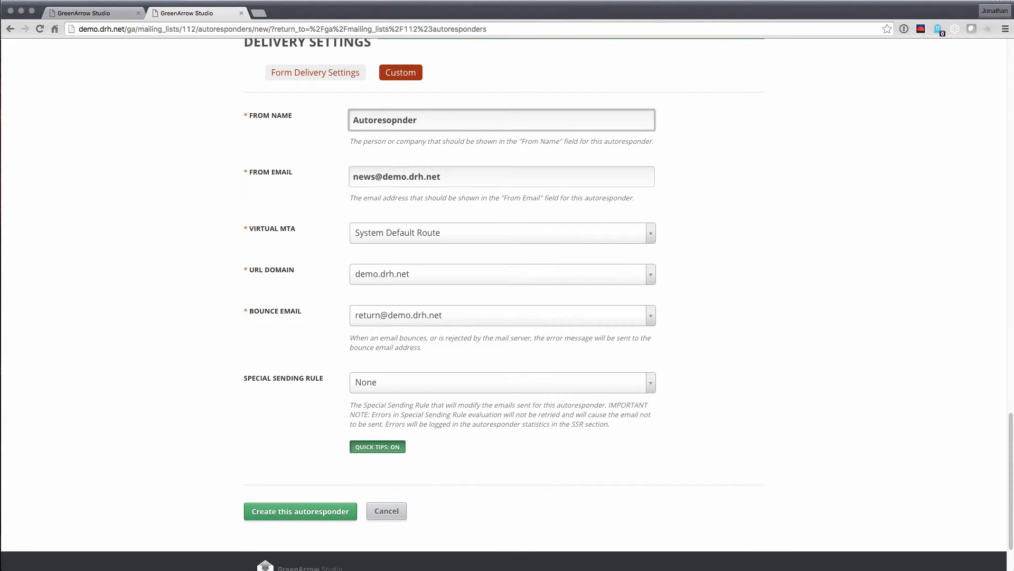
# Create the autoresponder and activate Webinar Autoresponder 1 from the paused autoresponders
pyautogui.click(294, 513)
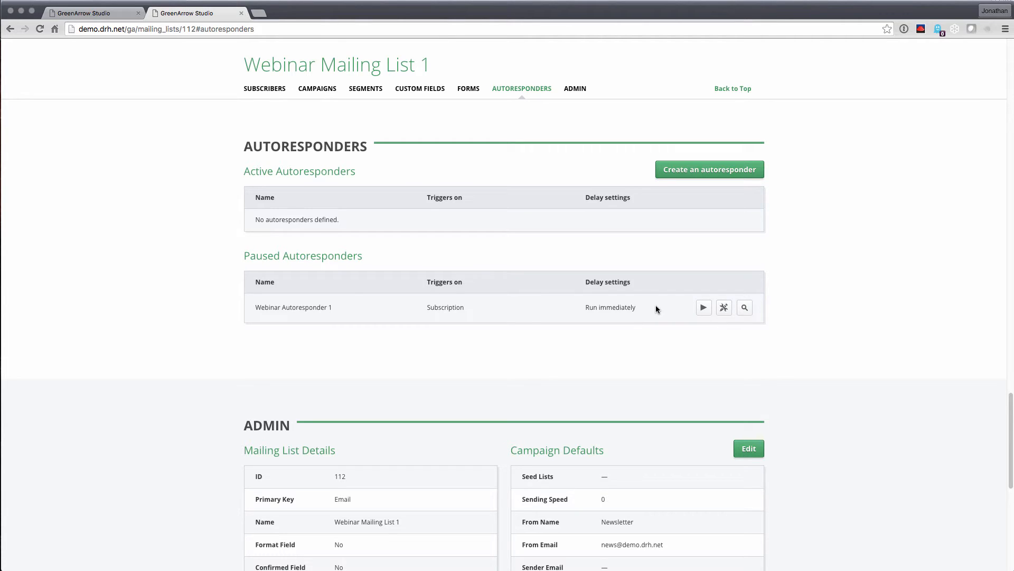
pyautogui.click(698, 308)
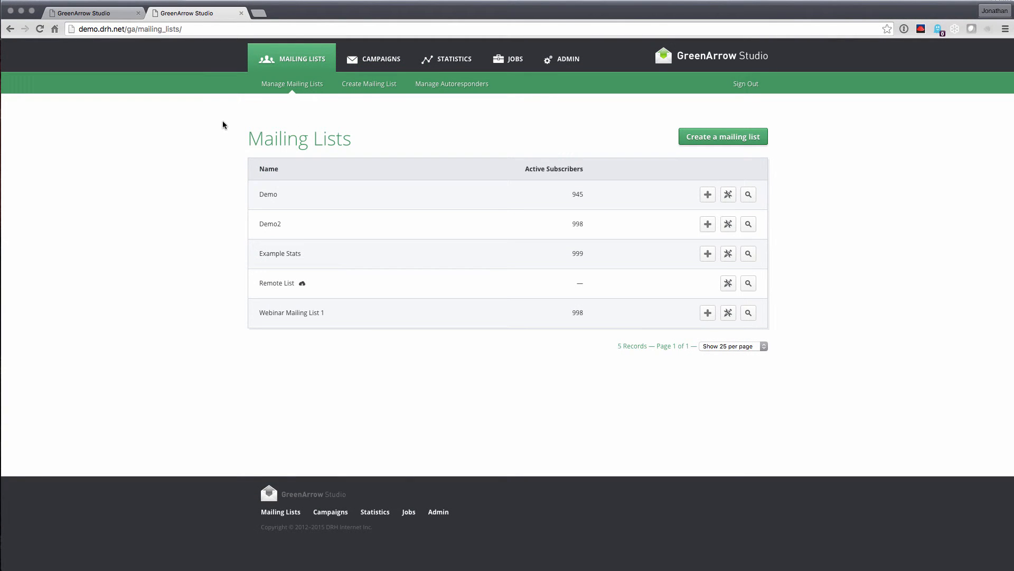
# Open the autoresponder statistics for "test" and show them for all available dates
pyautogui.click(445, 59)
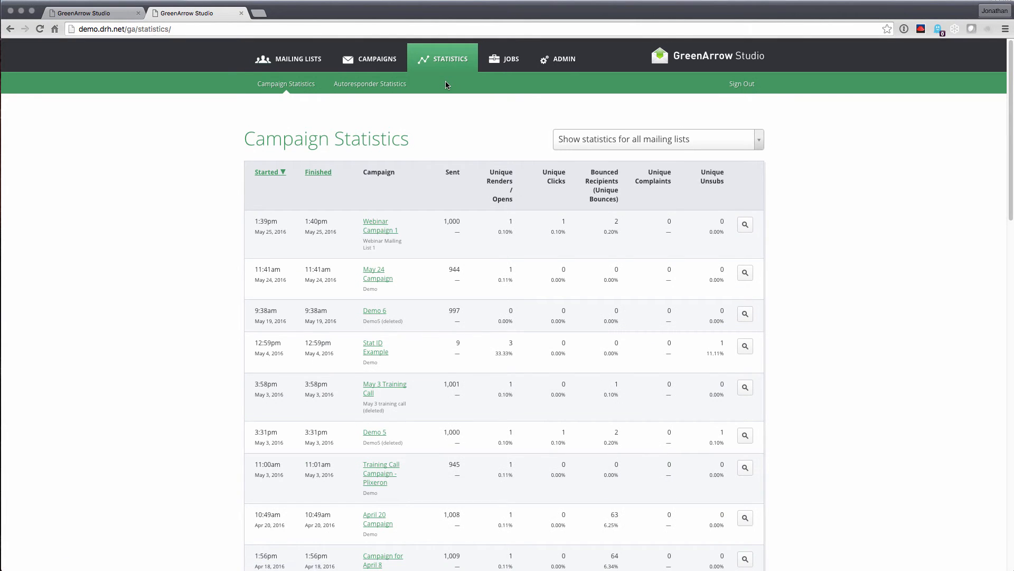
pyautogui.click(399, 88)
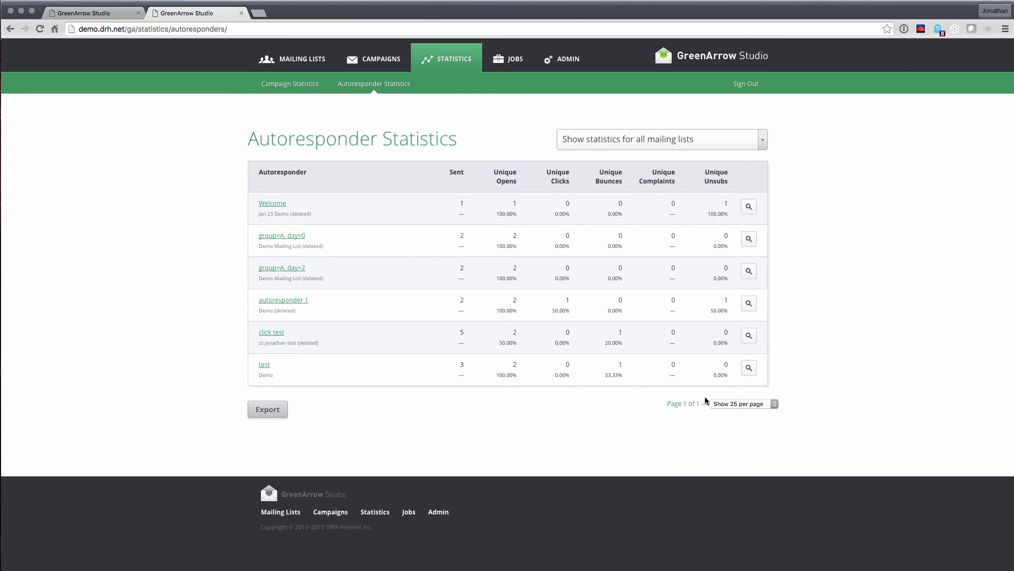
pyautogui.click(748, 371)
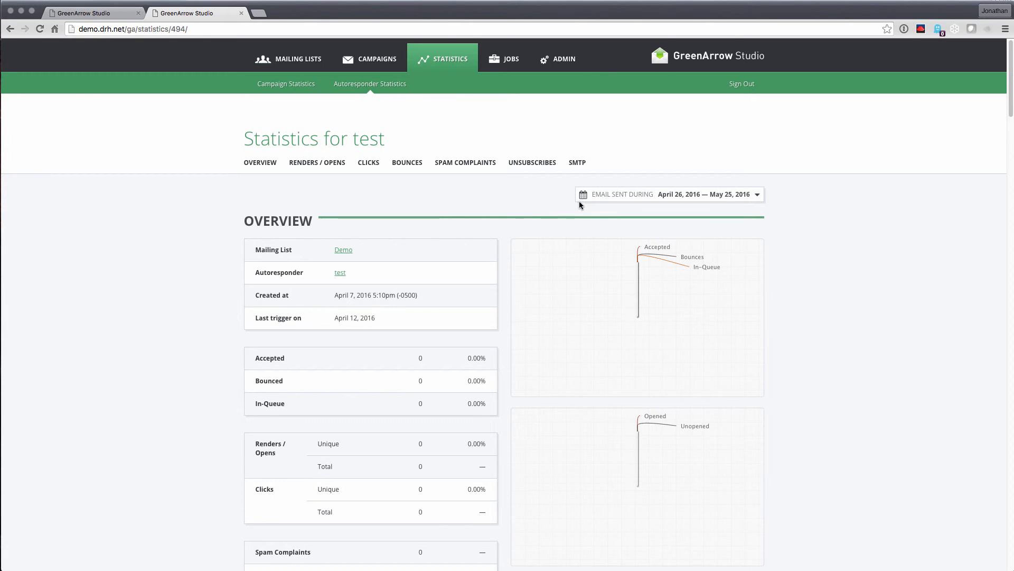
pyautogui.click(609, 196)
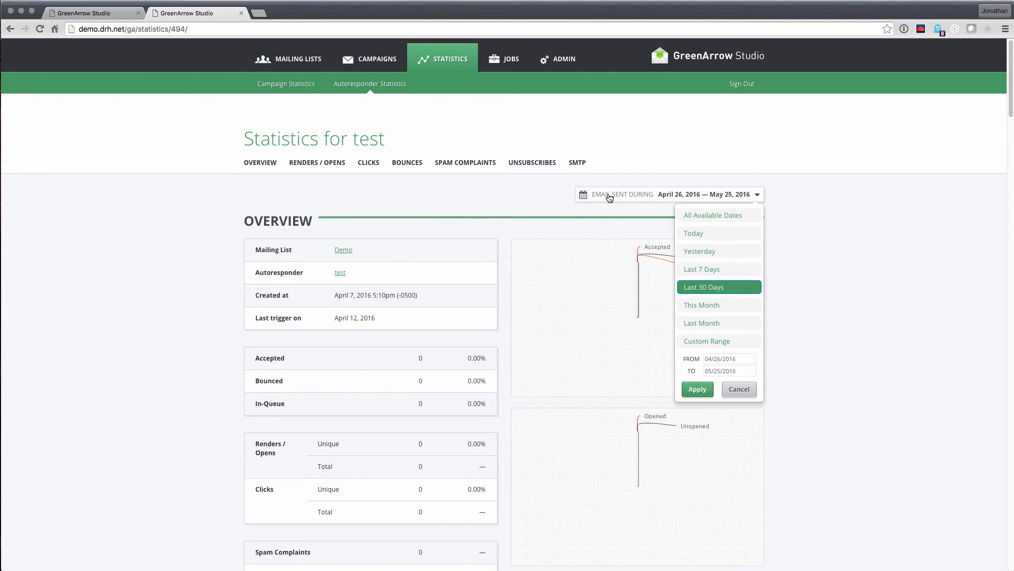
pyautogui.click(708, 215)
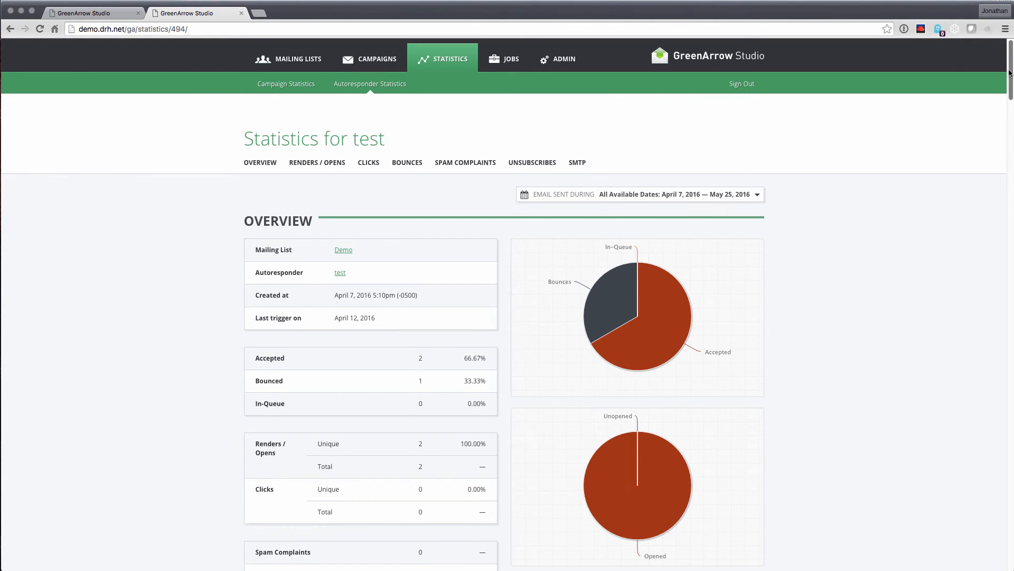
# Review the renders/opens, clicks, bounces, spam complaints, unsubscribes and SMTP sections of the test autoresponder's statistics, and return to the overview
pyautogui.moveTo(1011, 73); pyautogui.dragTo(1011, 102)
pyautogui.scroll(-6, 1004, 124)
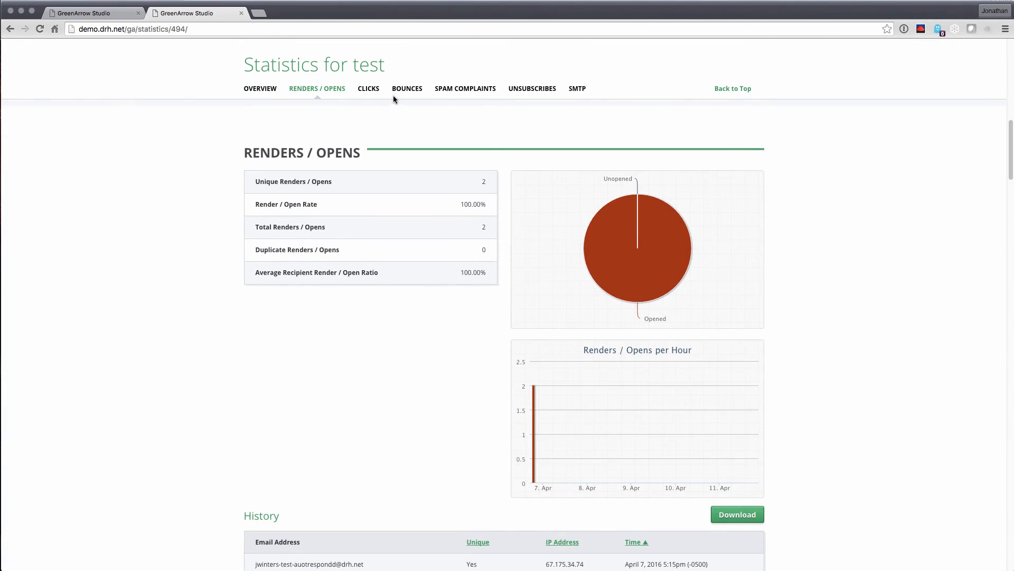
pyautogui.click(373, 91)
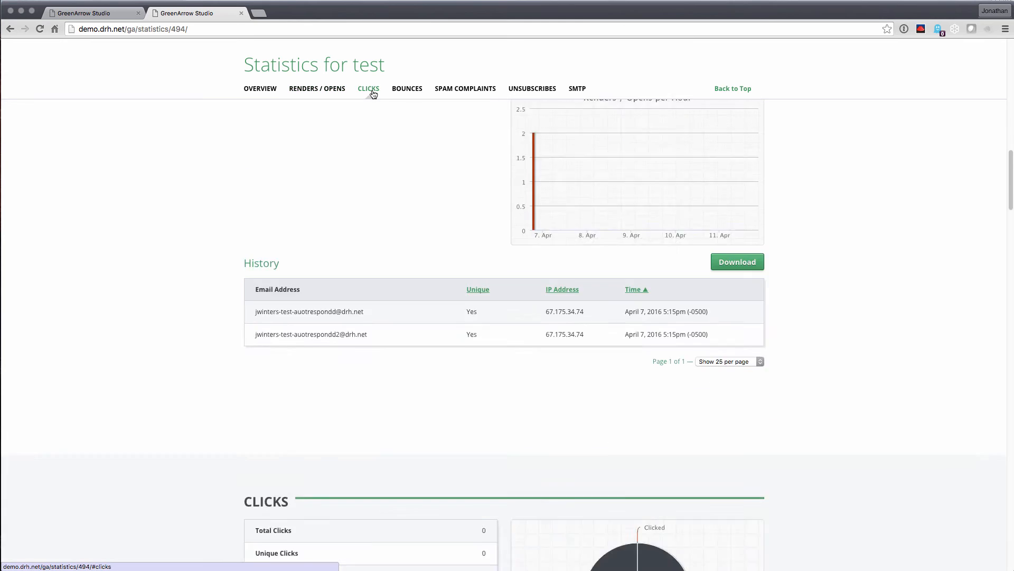
pyautogui.click(400, 91)
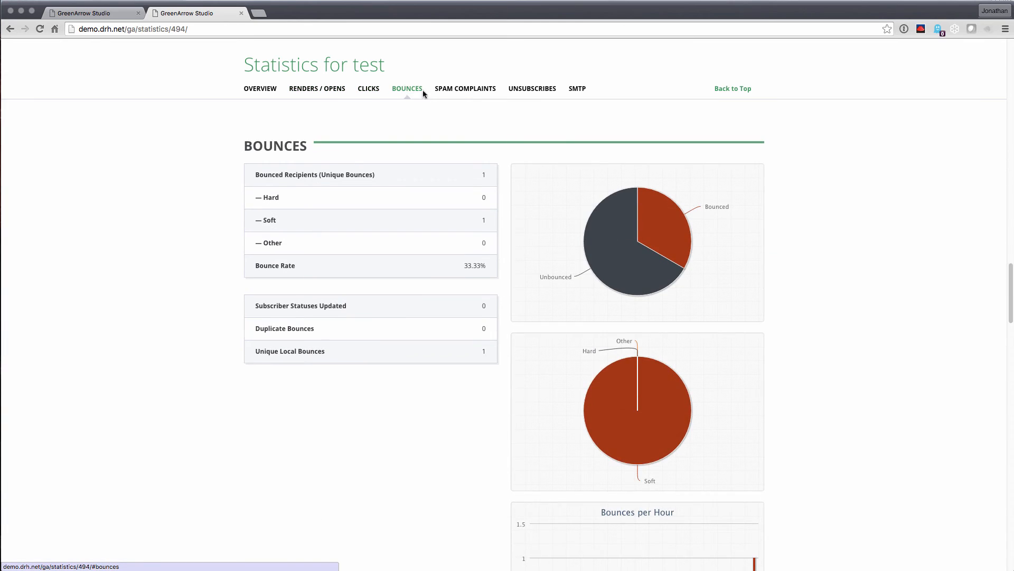
pyautogui.click(462, 91)
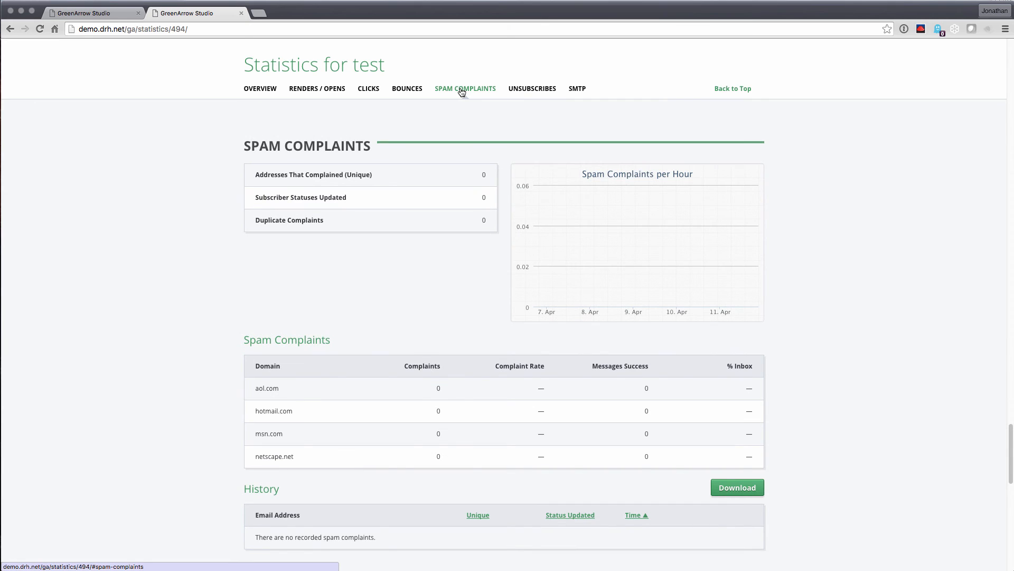
pyautogui.click(528, 89)
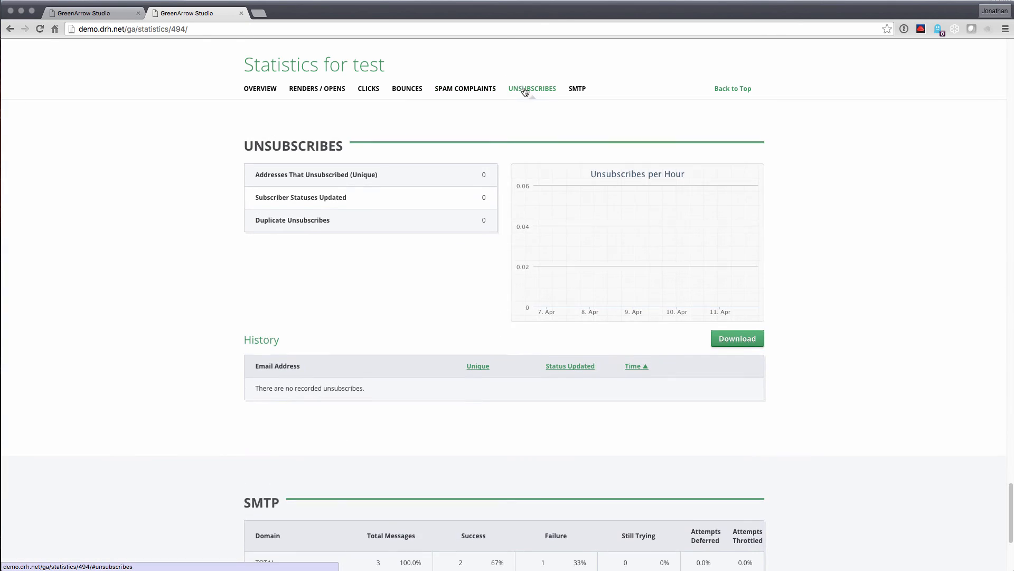
pyautogui.click(574, 90)
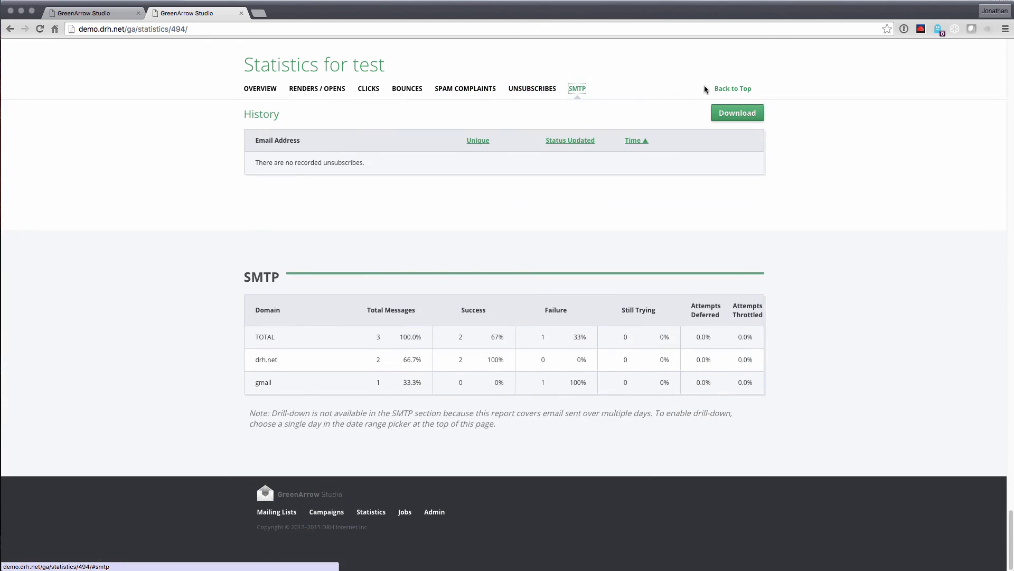
pyautogui.click(733, 88)
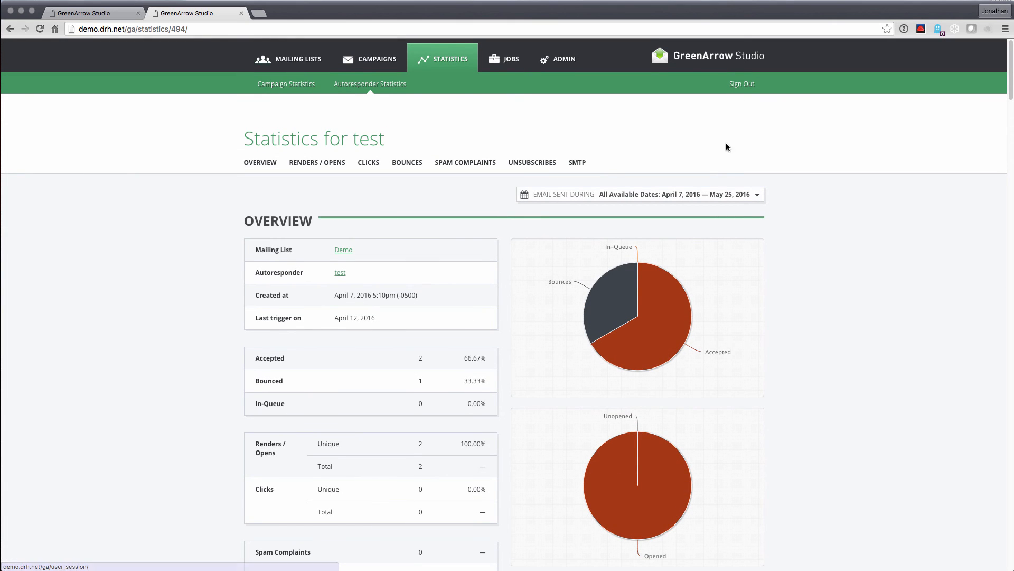
# Look over the date range options for the statistics and leave without applying any
pyautogui.click(696, 193)
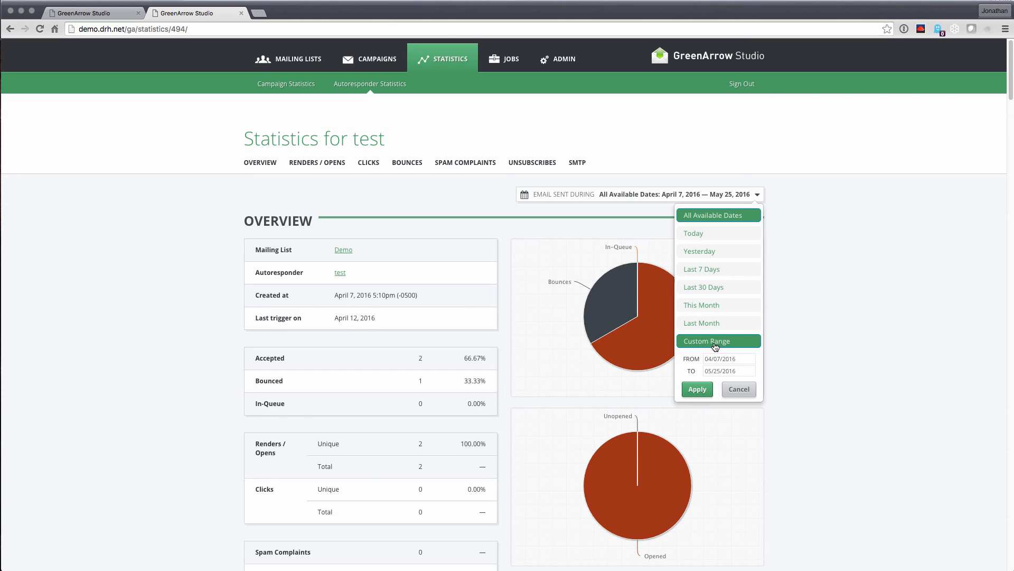
pyautogui.click(740, 388)
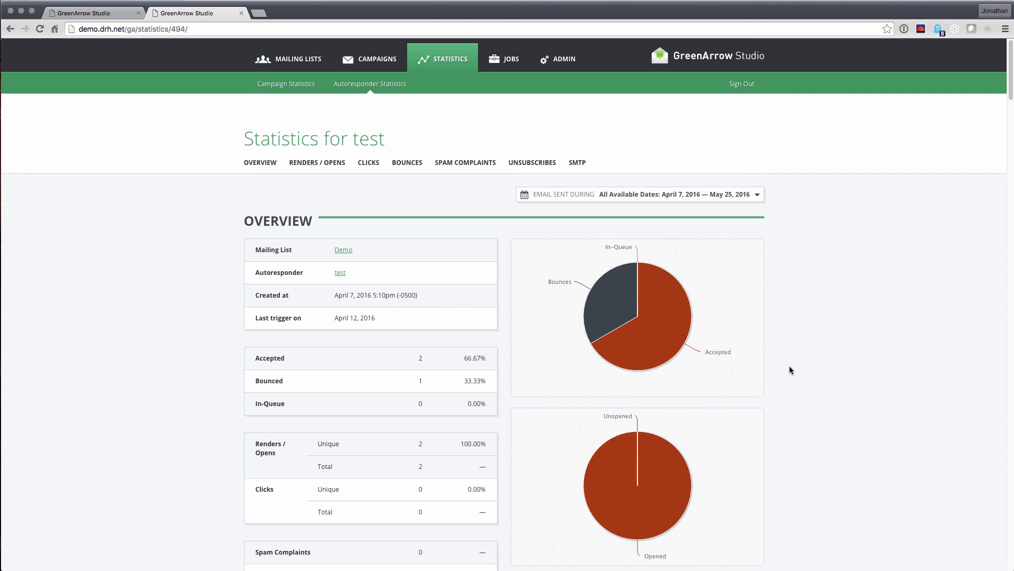